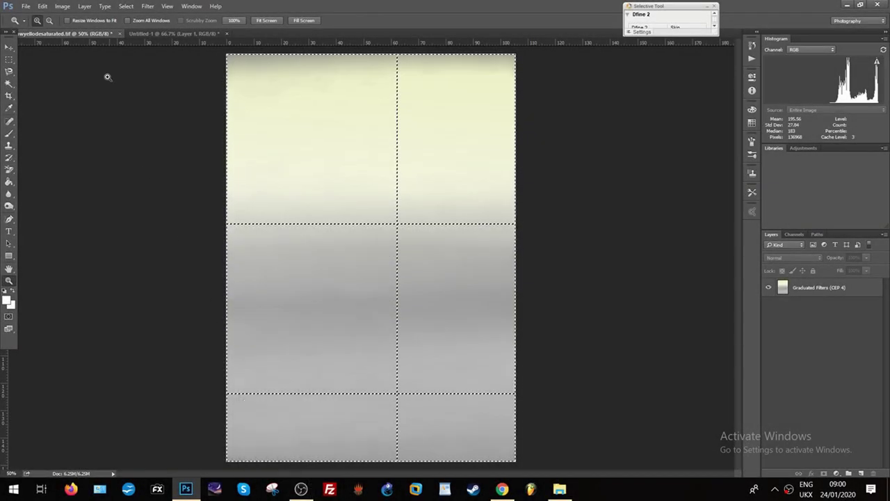
Bring the Untitled-1 document with the jumping spider on its branch to the front
click(159, 34)
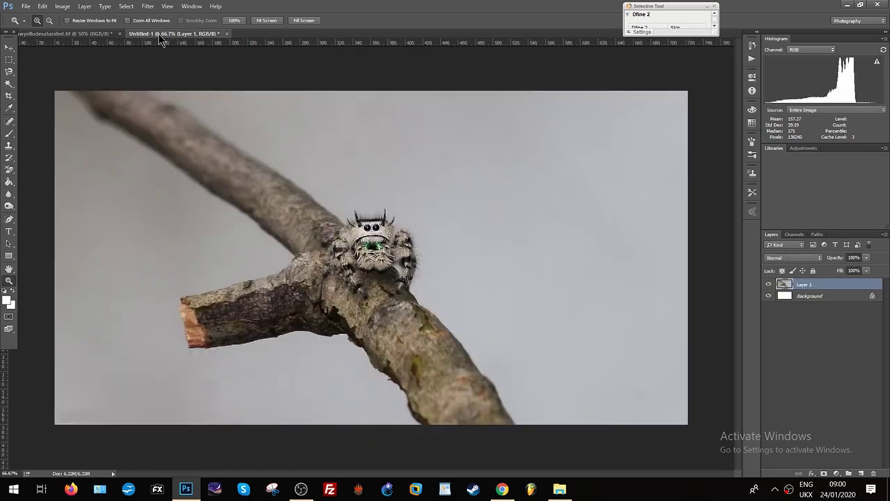
Place GoldenMeanoverlay12x18-3.png from groSet1 as an embedded layer over the spider photo
click(26, 7)
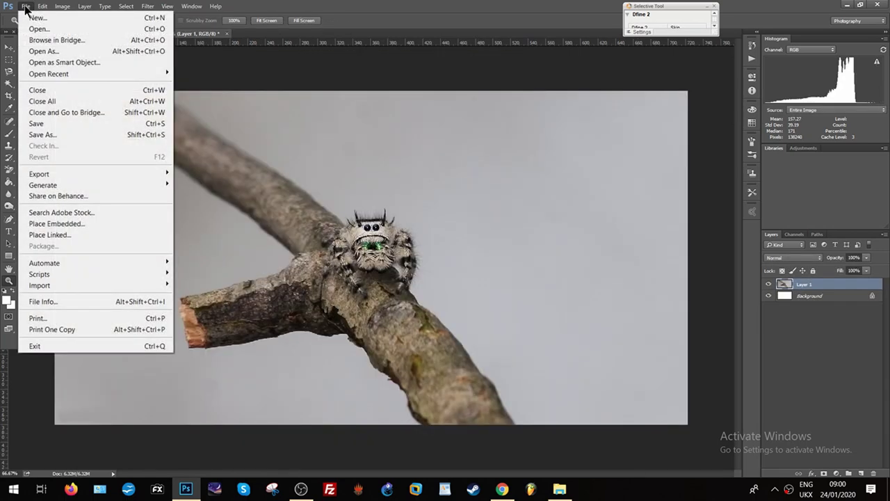
click(55, 224)
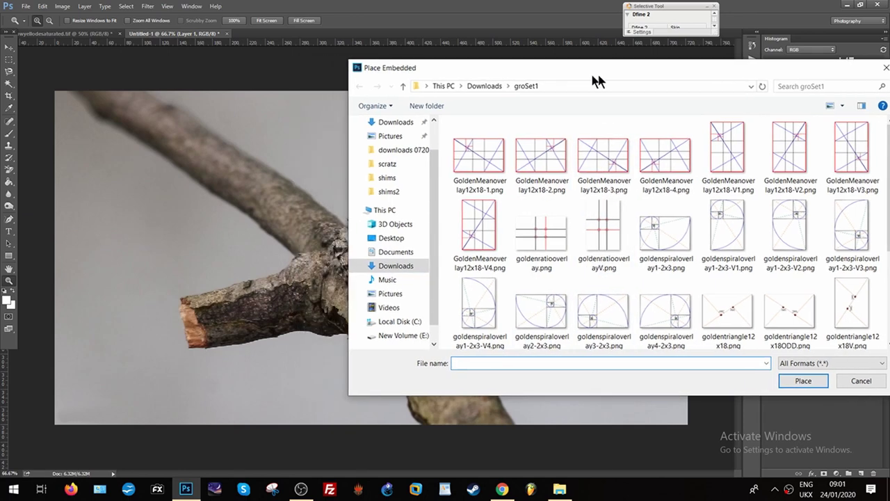
drag(596, 73, 638, 74)
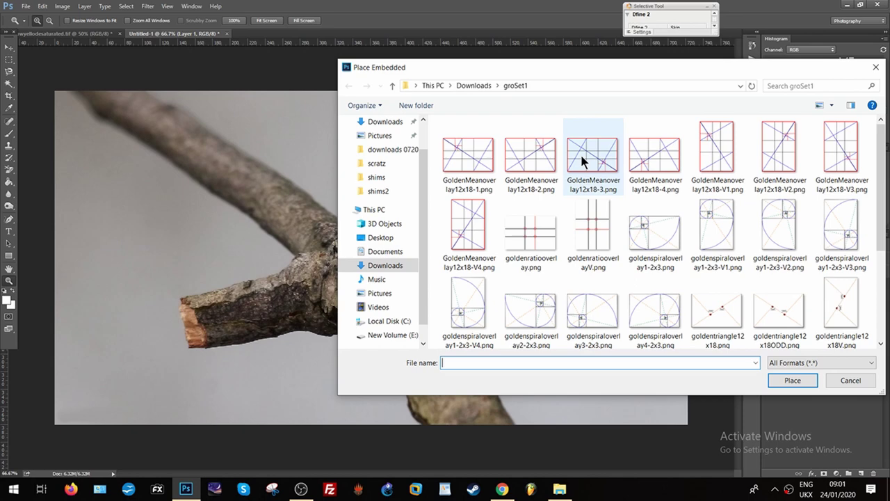
click(580, 152)
click(790, 380)
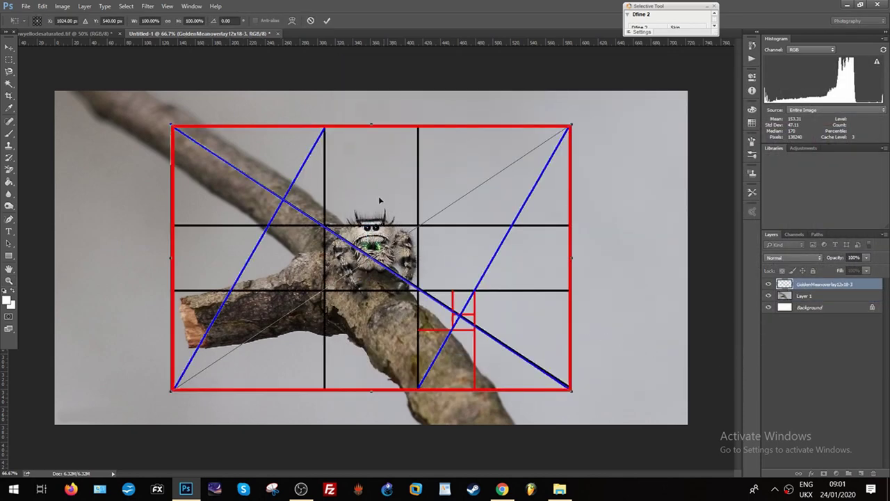
Move the golden-mean grid right and down onto the spider and commit its position
mouse_move(380, 201)
mouse_down()
mouse_move(419, 218)
mouse_move(422, 204)
mouse_up()
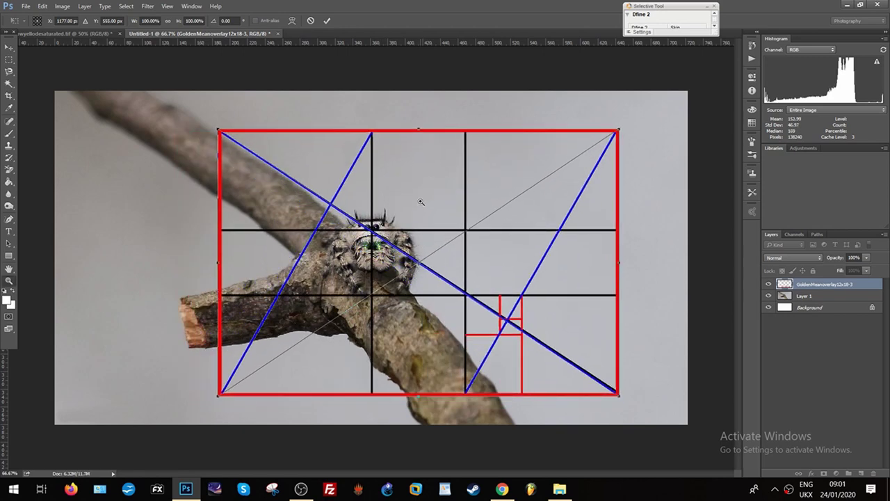
key(Return)
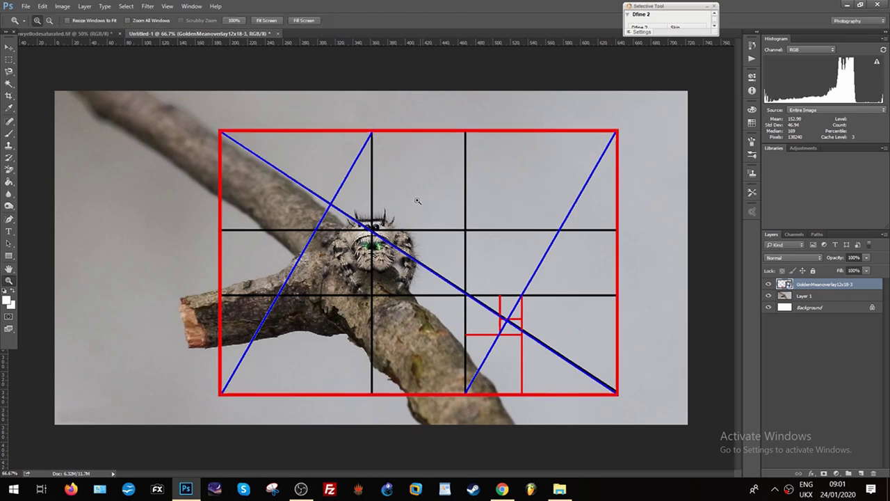
Crop the photo to a rectangular selection of the golden-mean red frame
click(9, 61)
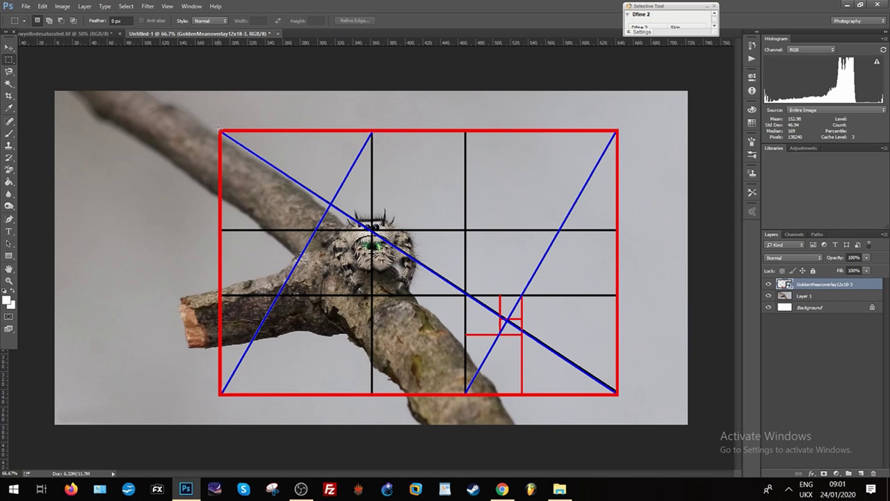
drag(219, 130, 614, 391)
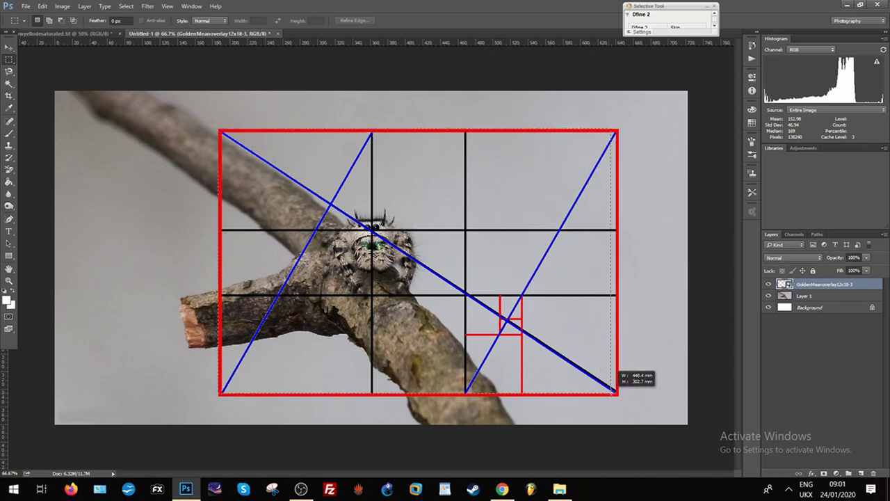
drag(614, 391, 621, 401)
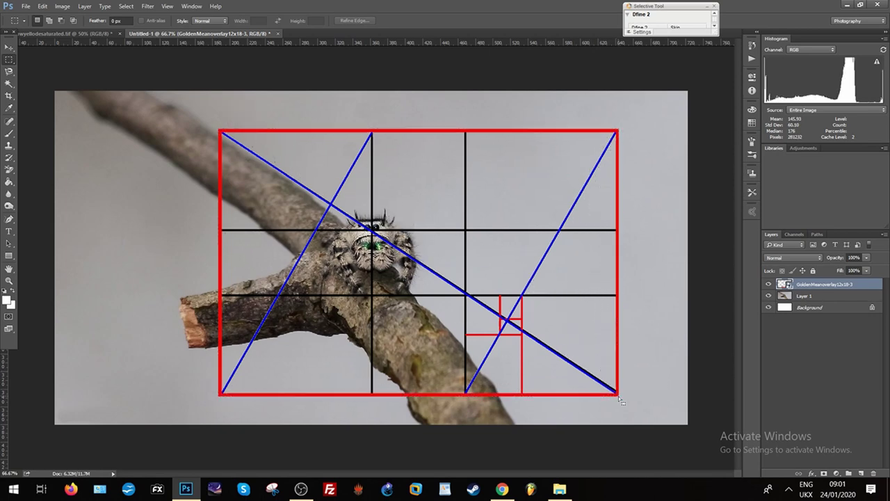
click(66, 7)
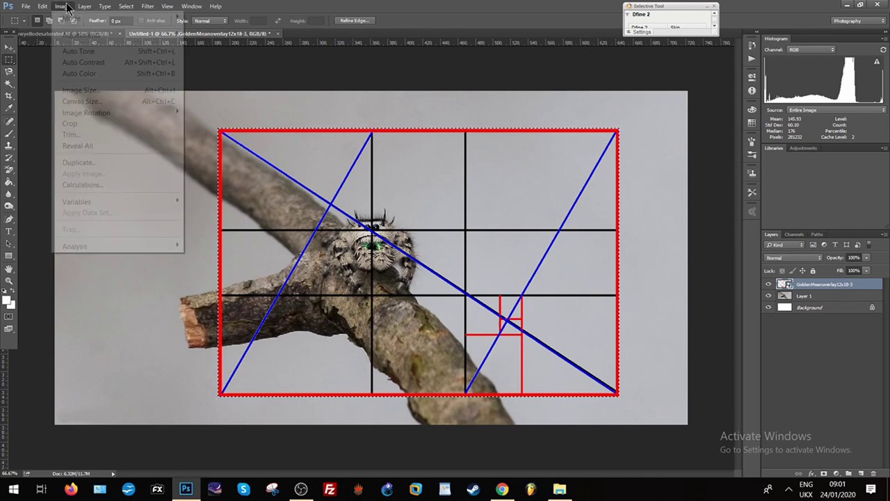
click(79, 123)
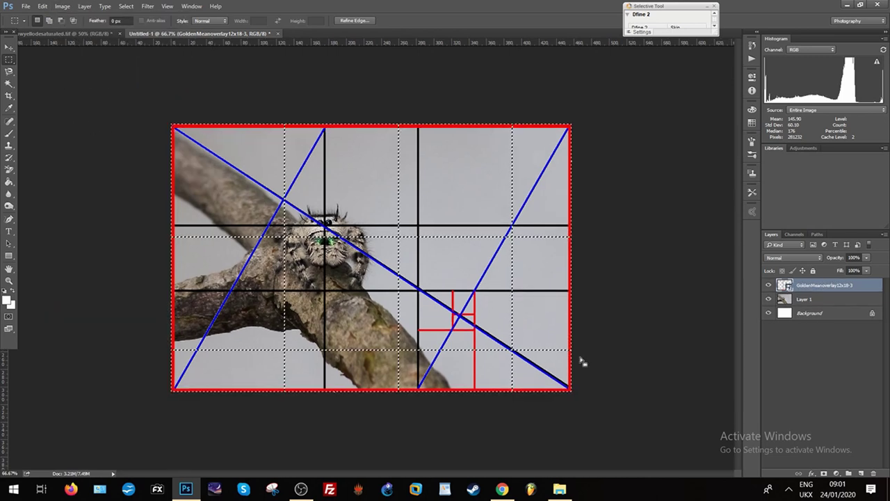
Delete the golden-mean overlay layer
right_click(809, 292)
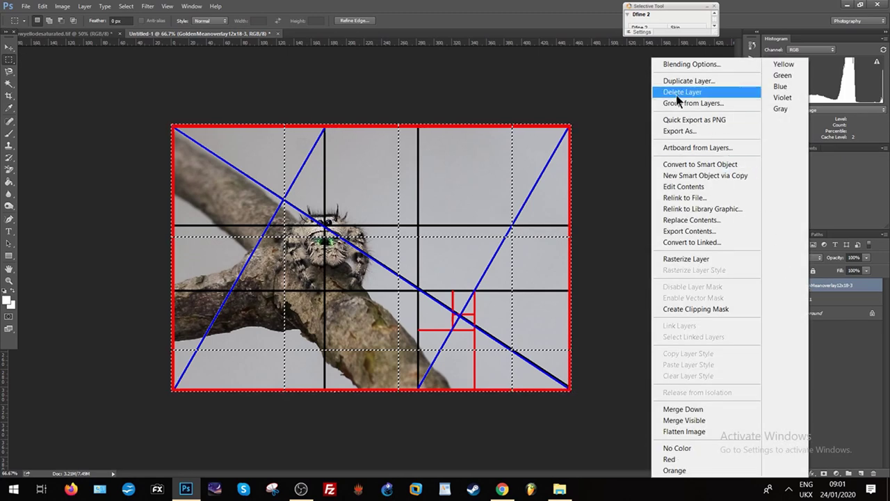
click(676, 94)
click(426, 184)
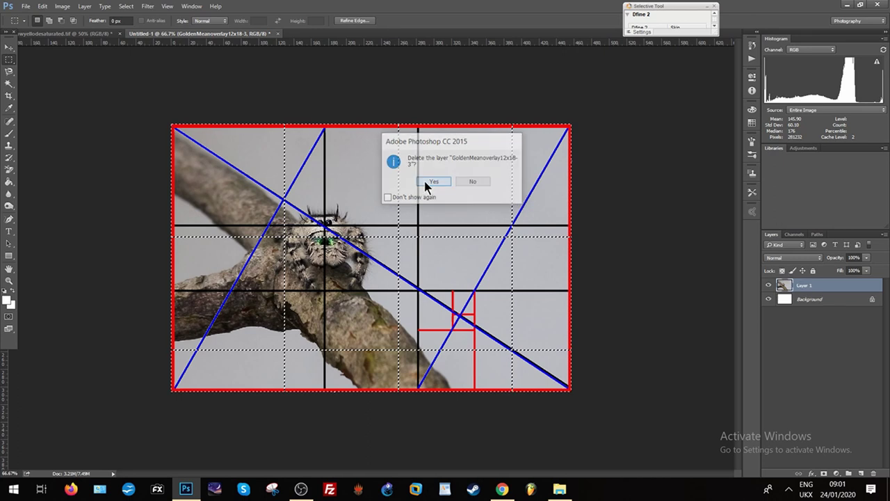
Deselect the cropped photo and open shimbwyellodesaturated.tif from shims2
click(9, 48)
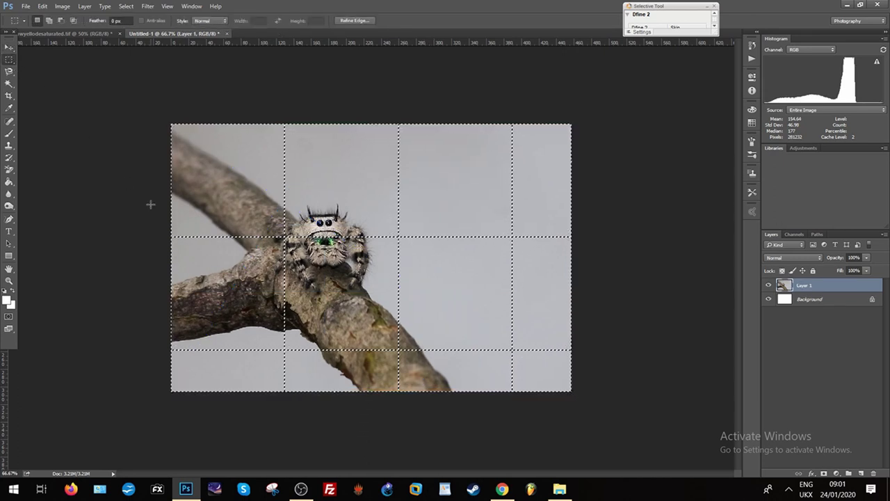
click(201, 205)
key(ctrl+o)
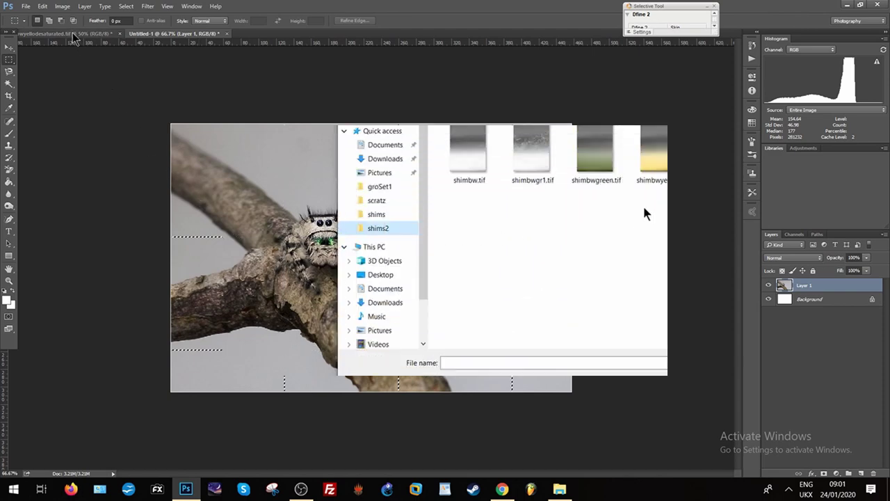
click(650, 175)
click(719, 160)
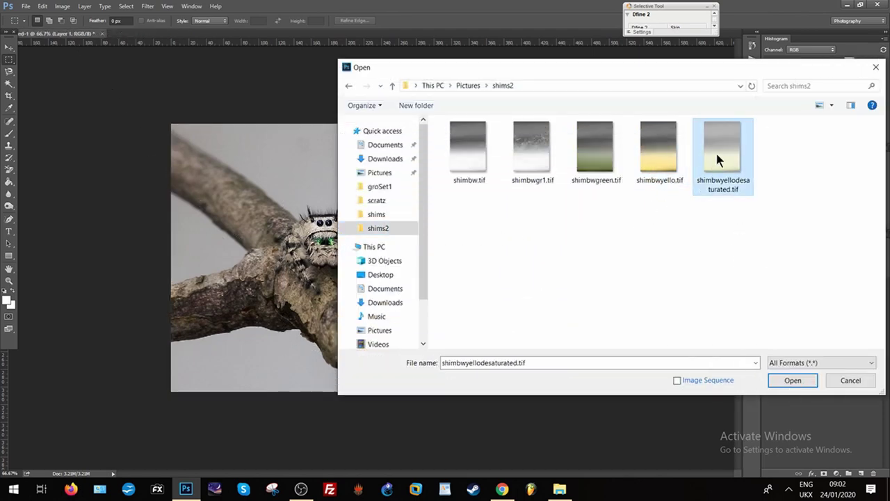
click(792, 381)
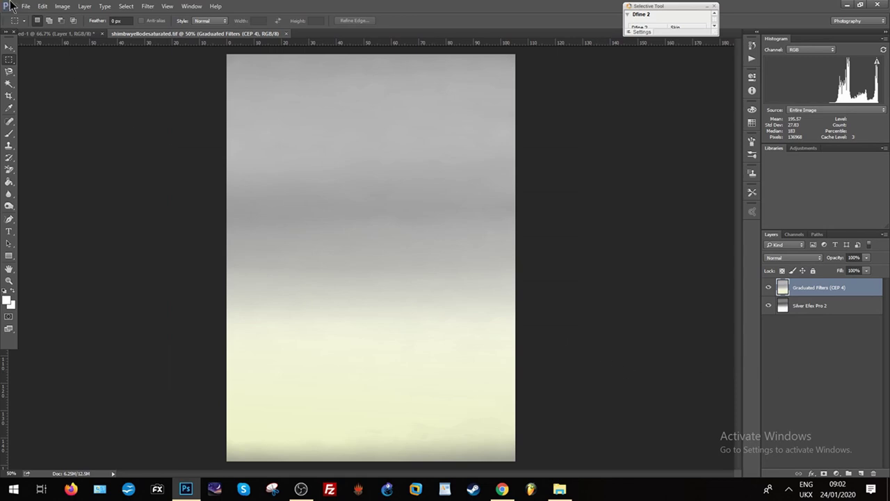
Flip the gradient canvas horizontally and vertically so yellow is on top
click(63, 7)
mouse_move(86, 113)
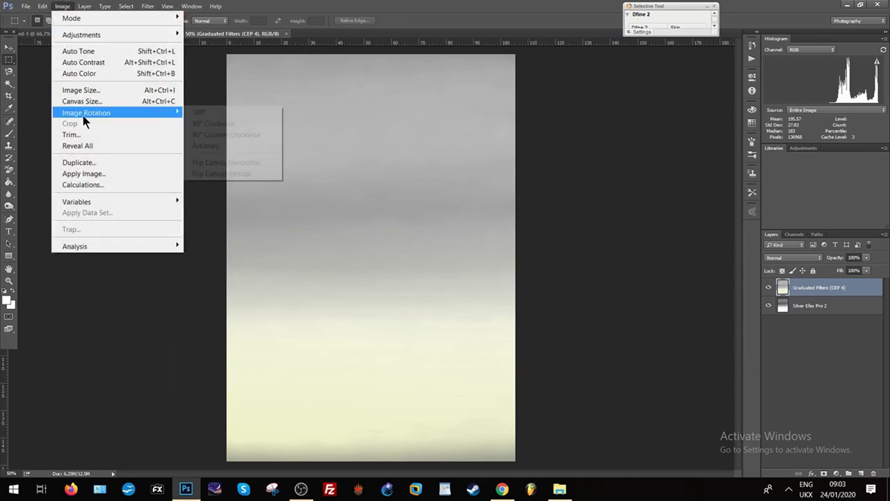
click(225, 164)
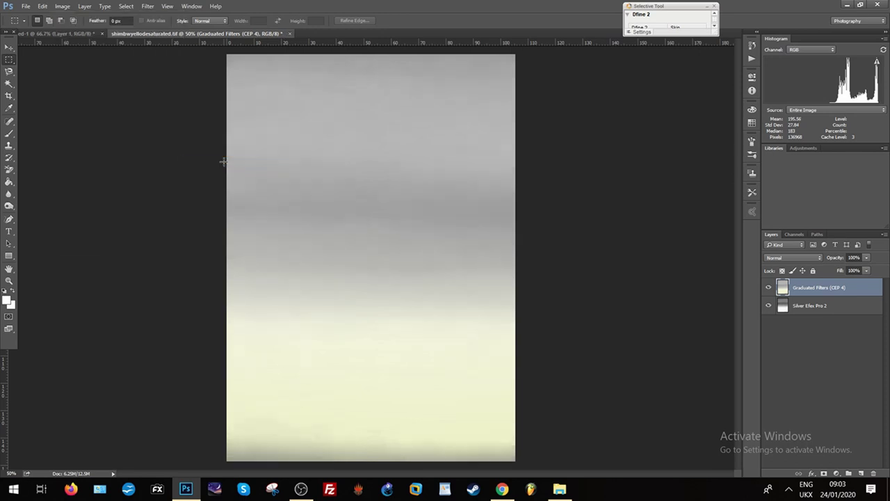
click(64, 6)
mouse_move(86, 113)
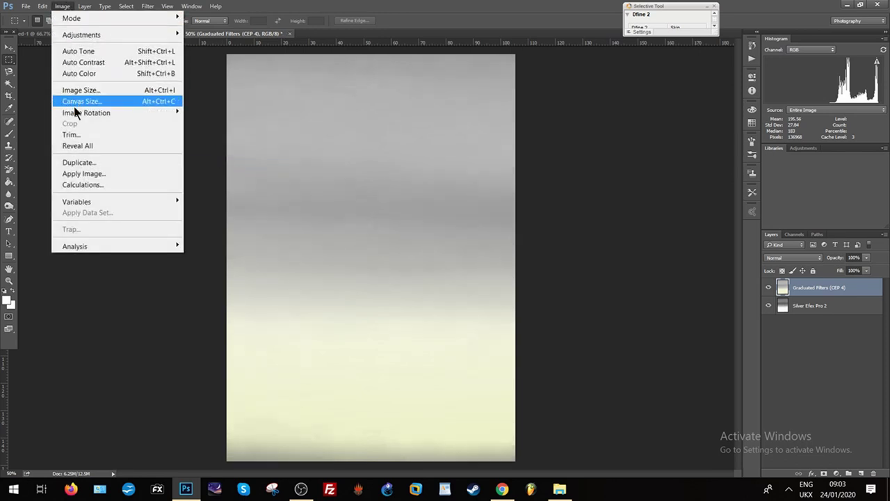
click(218, 171)
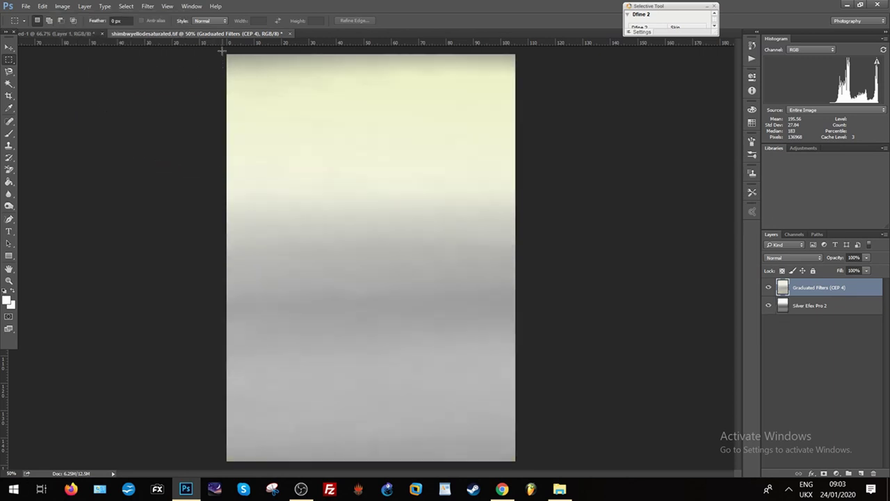
Copy the whole gradient canvas and carry it over to the Untitled-1 spider photo
drag(223, 50, 654, 463)
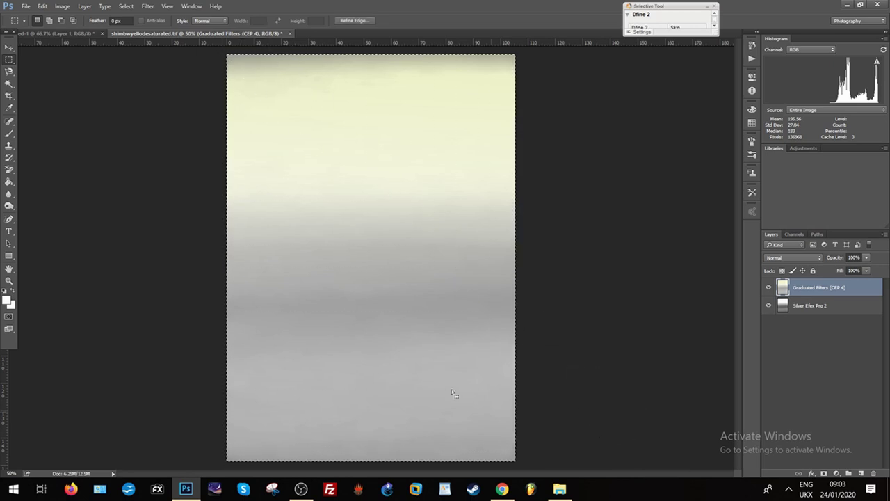
click(42, 6)
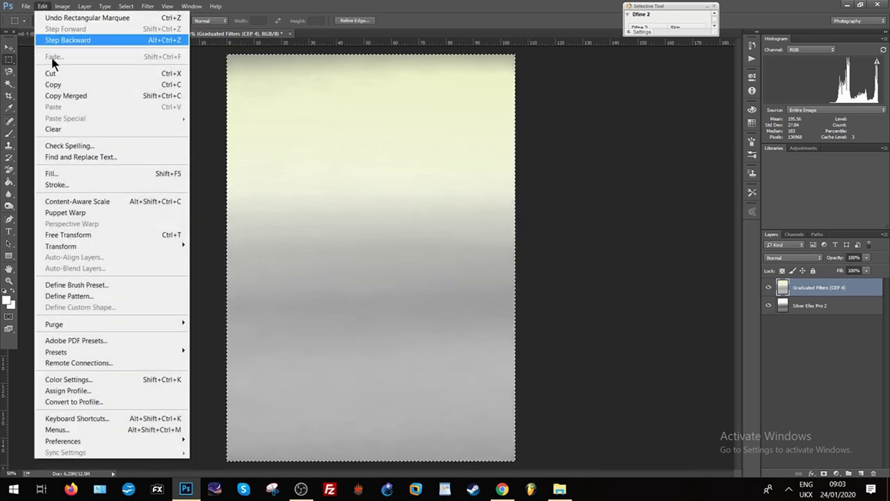
click(69, 84)
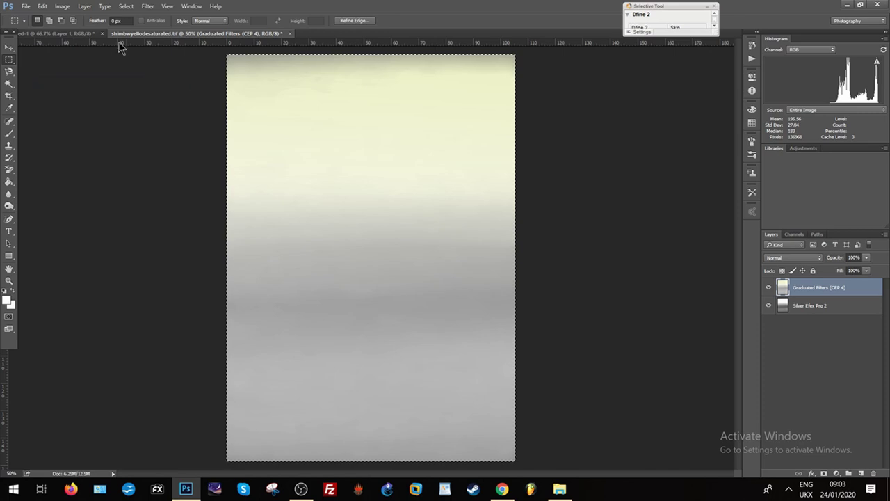
click(84, 33)
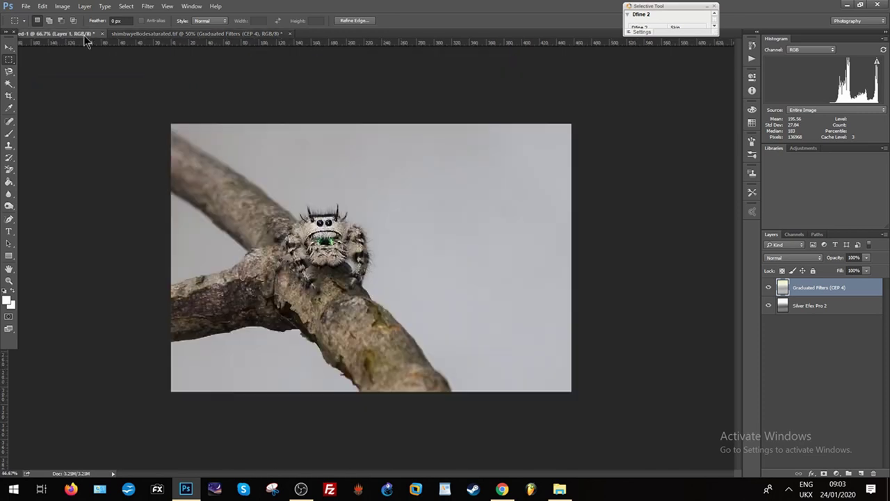
click(42, 6)
Paste the gradient as Layer 2, unlock the Background, and move Layer 2 to the bottom
click(56, 106)
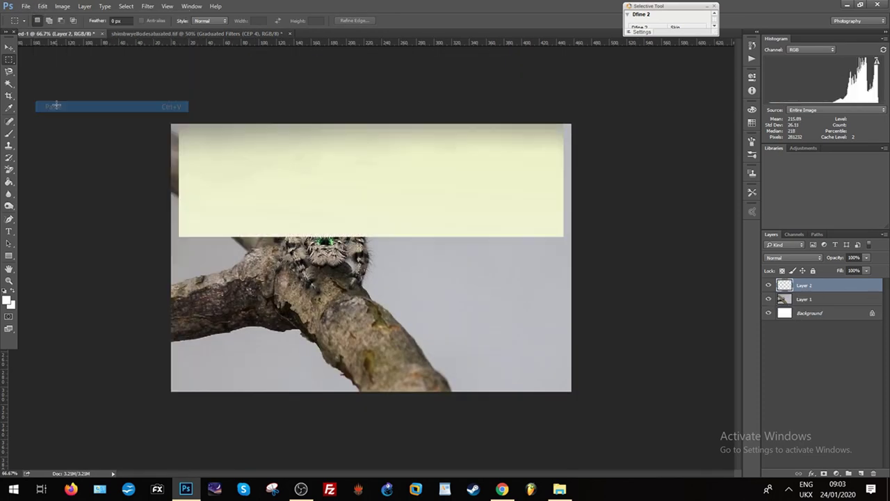
click(9, 49)
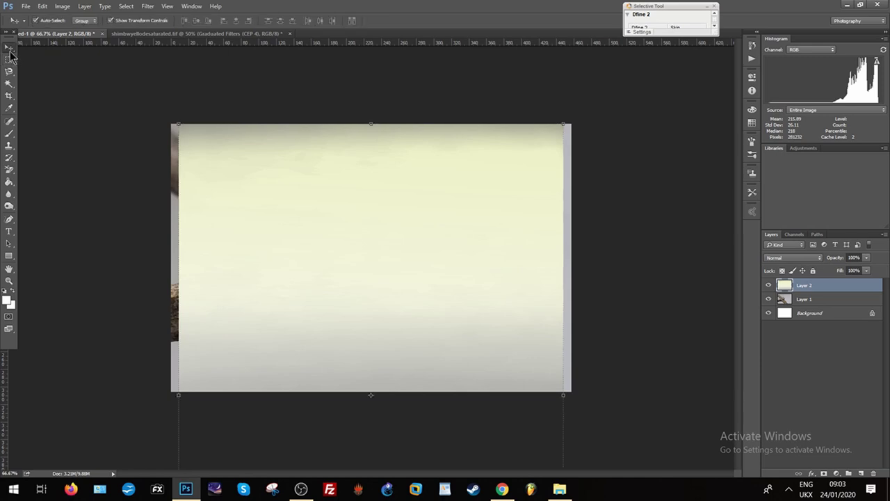
click(873, 314)
key(alt+period)
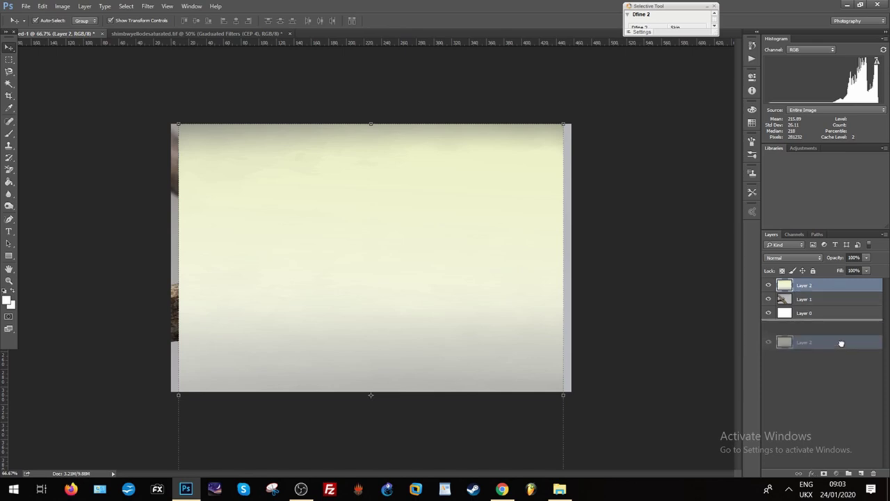
drag(838, 289, 840, 339)
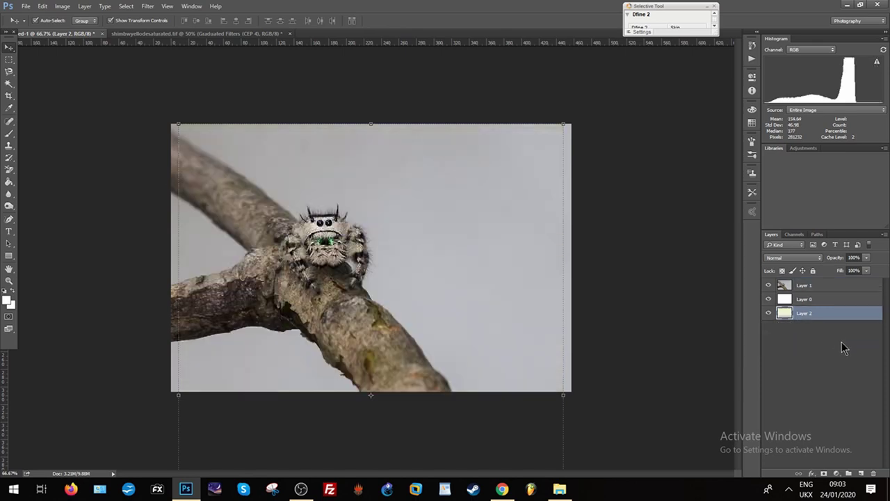
Delete the white Layer 0 and deselect the gradient layer
right_click(820, 299)
click(705, 121)
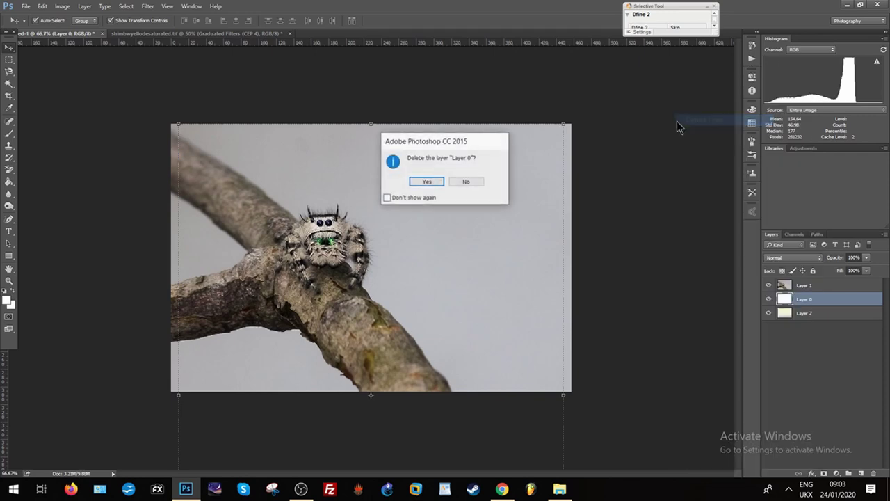
click(426, 182)
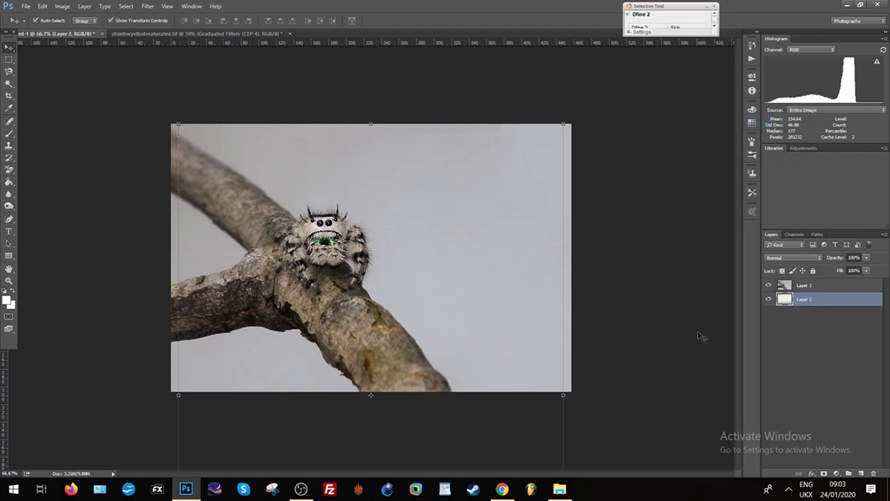
click(834, 358)
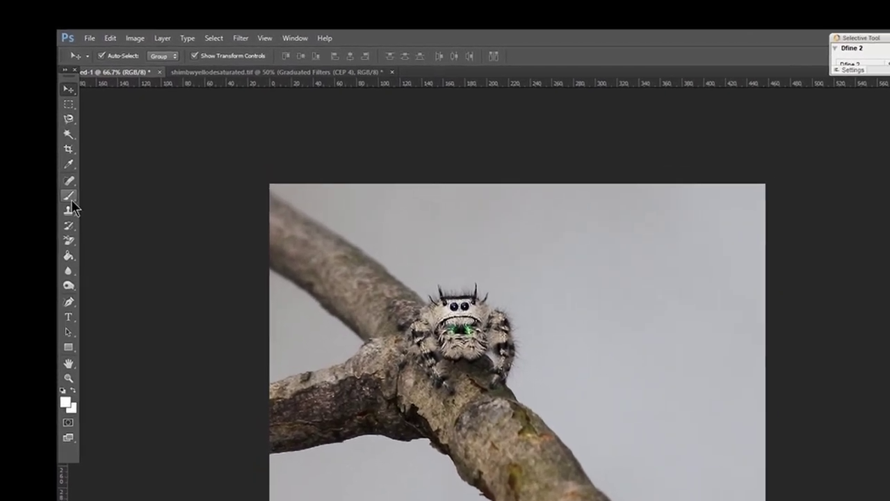
Erase the grey sky around the branch and spider with the Background Eraser Tool
click(61, 275)
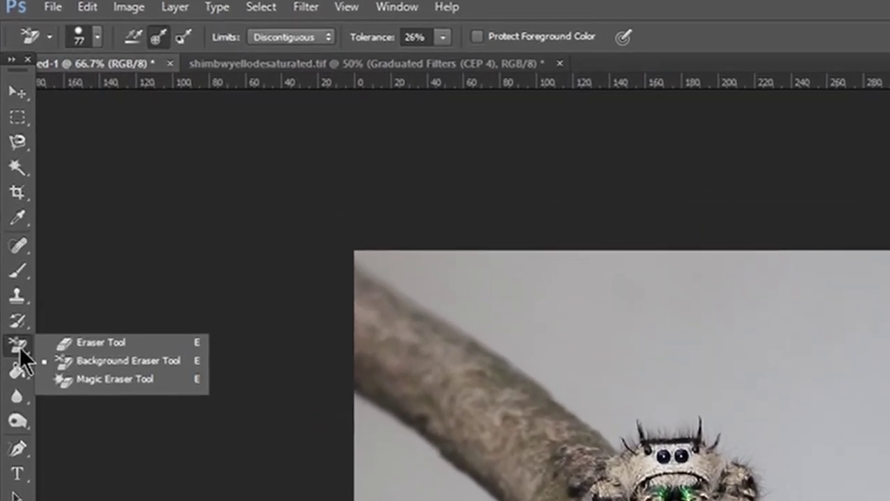
click(91, 354)
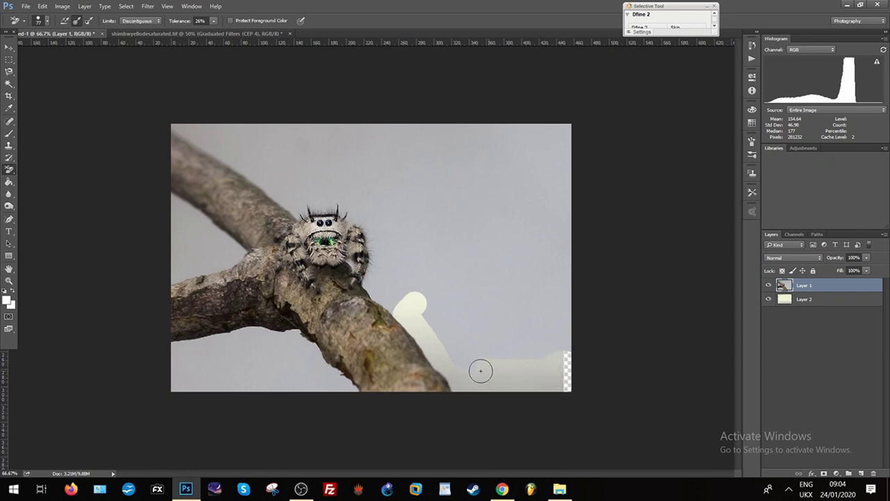
mouse_move(454, 350)
mouse_down()
mouse_move(418, 304)
mouse_move(521, 350)
mouse_move(577, 349)
mouse_move(564, 309)
mouse_move(564, 121)
mouse_up()
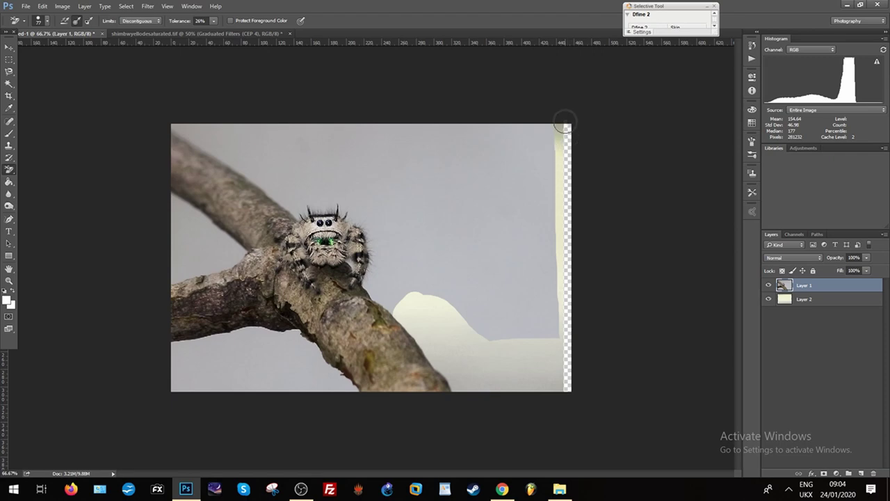
drag(368, 126, 212, 126)
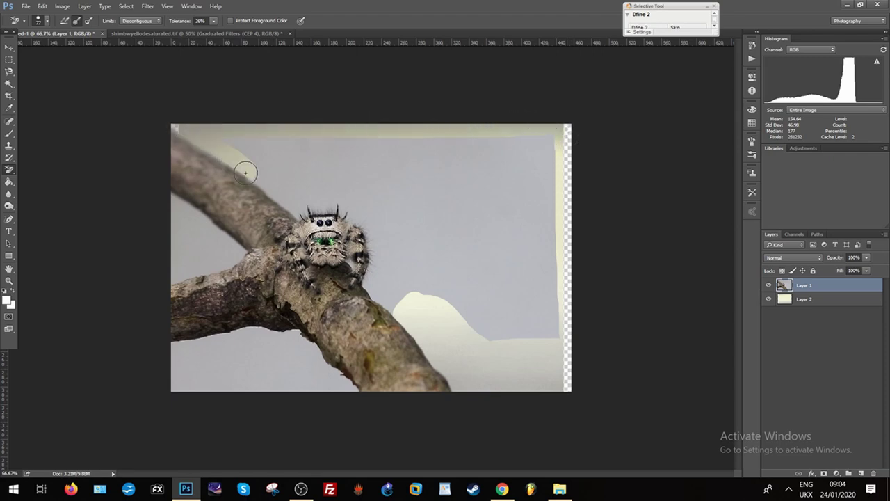
mouse_move(246, 173)
mouse_down()
mouse_move(294, 206)
mouse_move(346, 209)
mouse_move(419, 260)
mouse_move(494, 400)
mouse_up()
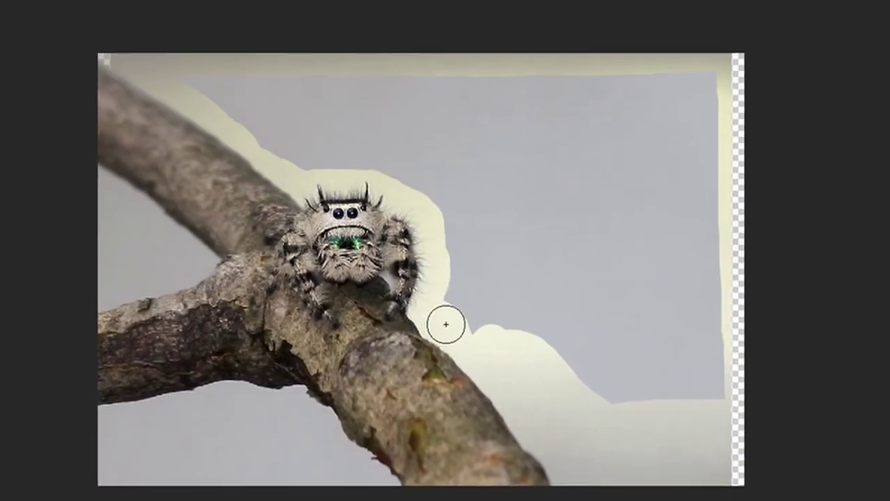
click(310, 428)
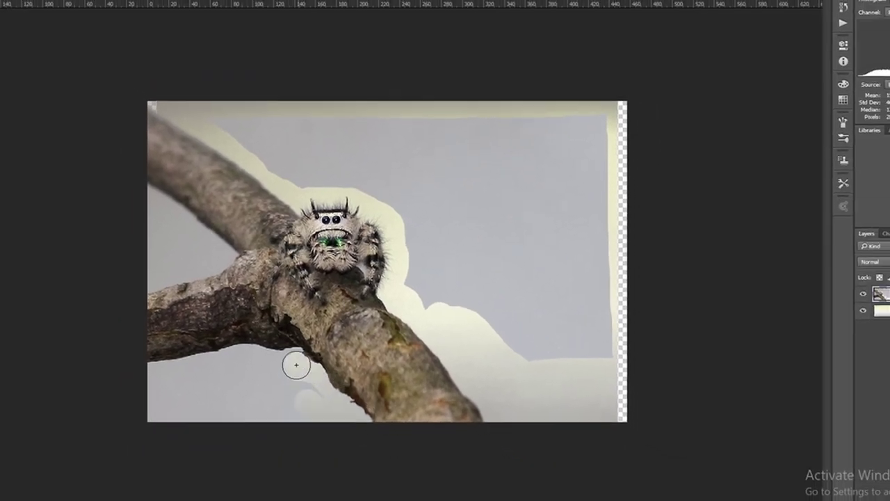
mouse_move(297, 364)
mouse_down()
mouse_move(292, 354)
mouse_move(231, 342)
mouse_up()
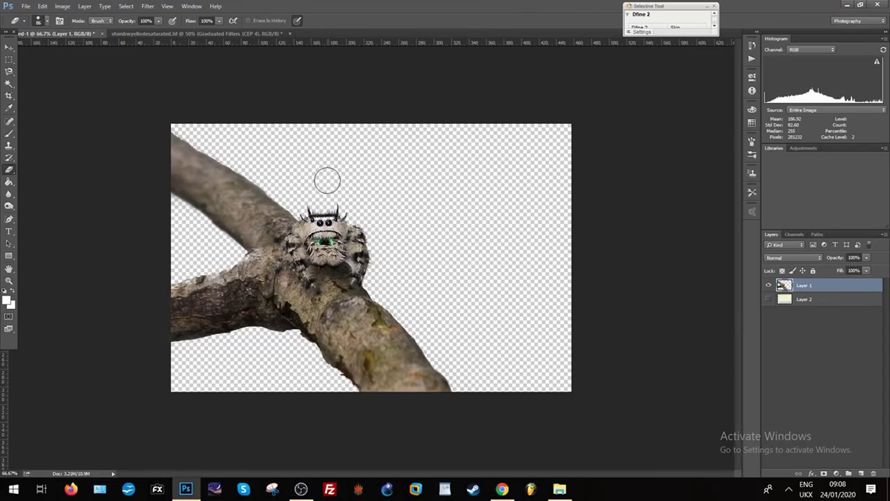
Make gradient Layer 2 visible again and set it as the active layer
click(768, 299)
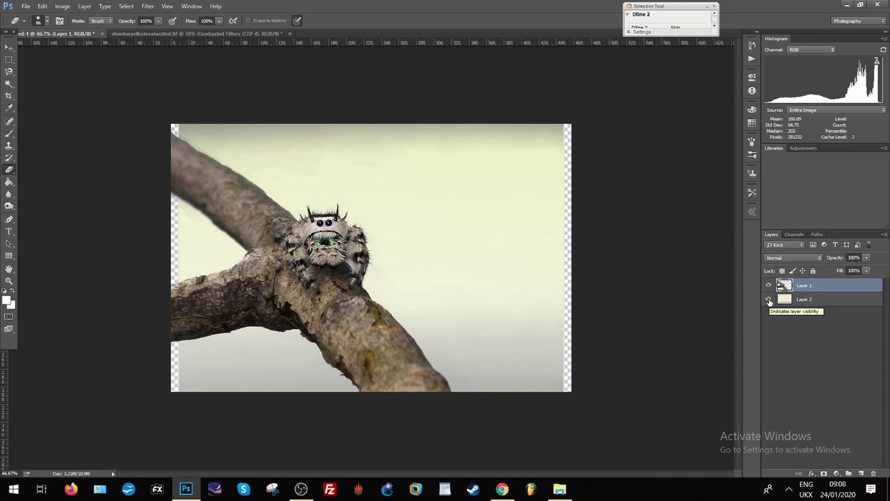
click(835, 305)
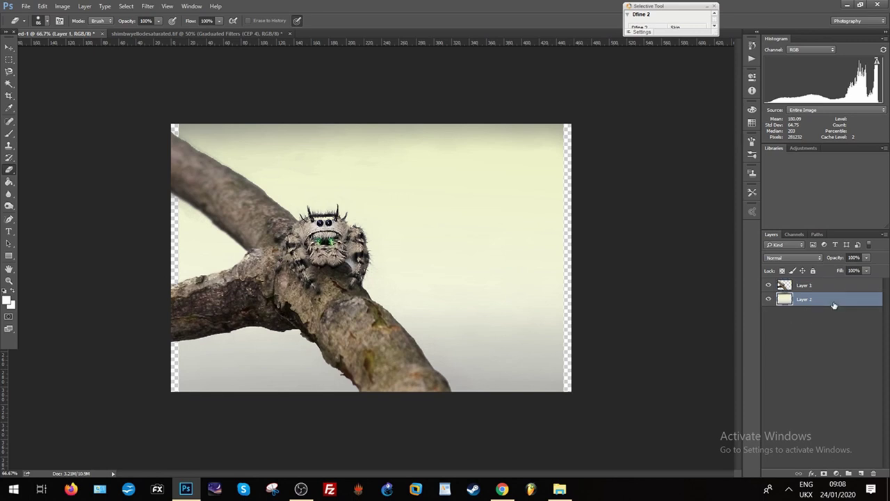
click(43, 6)
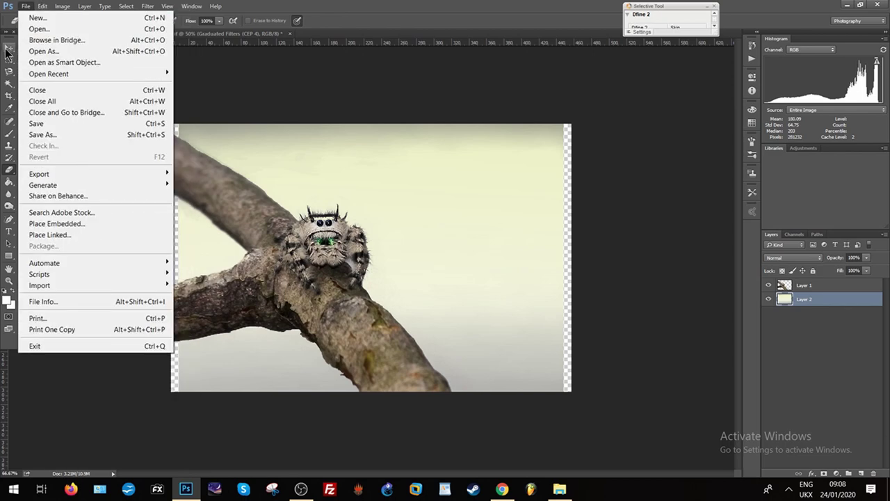
Scale the gradient layer to about 111% and shift it to fill the canvas
click(8, 49)
click(42, 6)
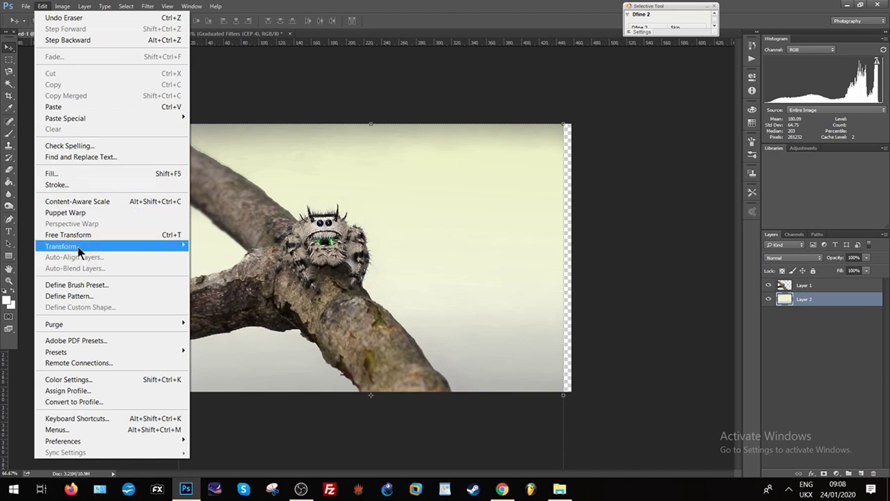
mouse_move(111, 245)
click(206, 263)
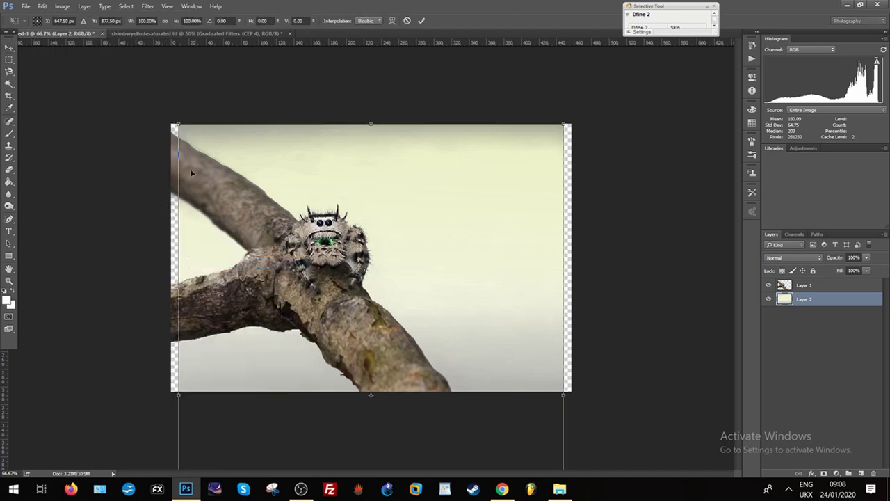
drag(178, 124, 124, 108)
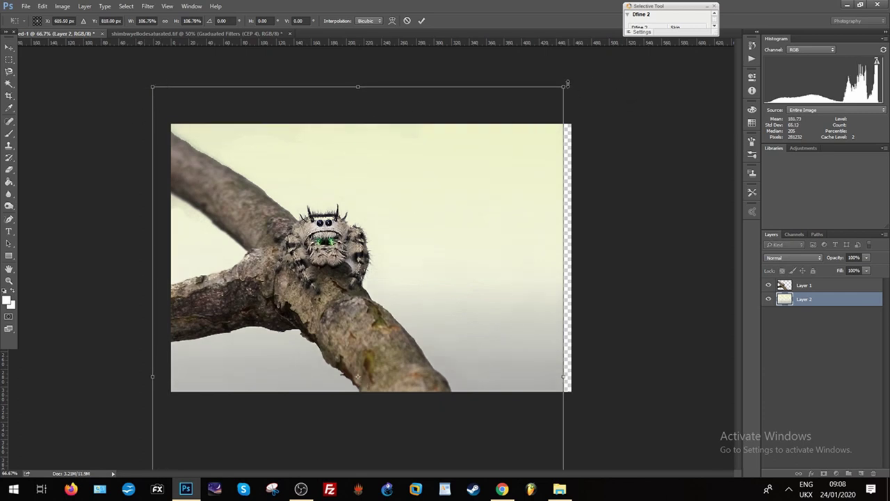
drag(564, 89, 603, 78)
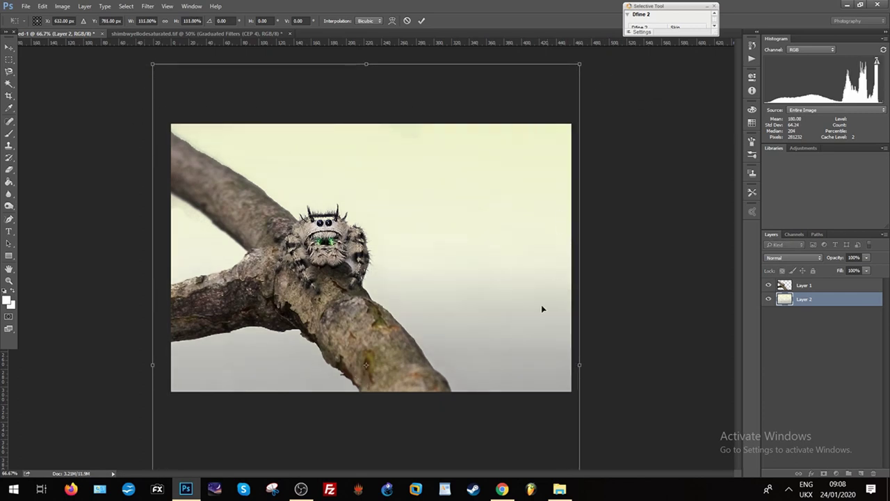
mouse_move(541, 305)
mouse_down()
mouse_move(526, 342)
mouse_move(526, 258)
mouse_move(527, 305)
mouse_up()
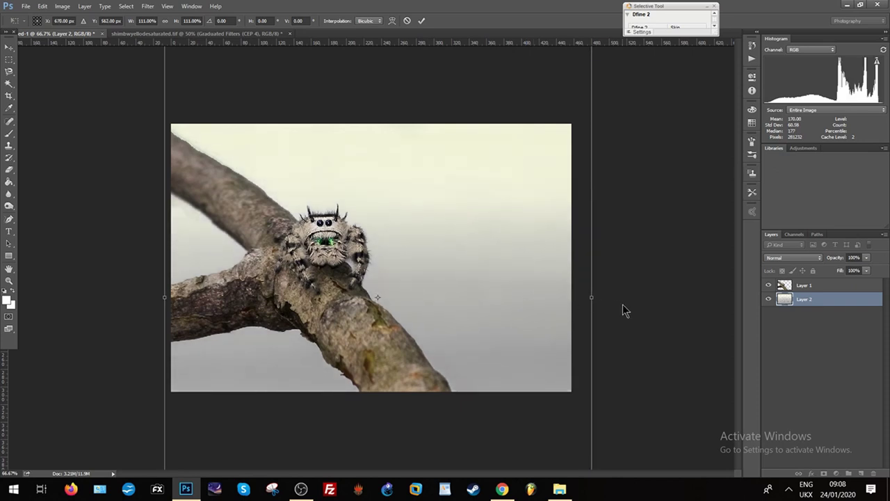
key(Return)
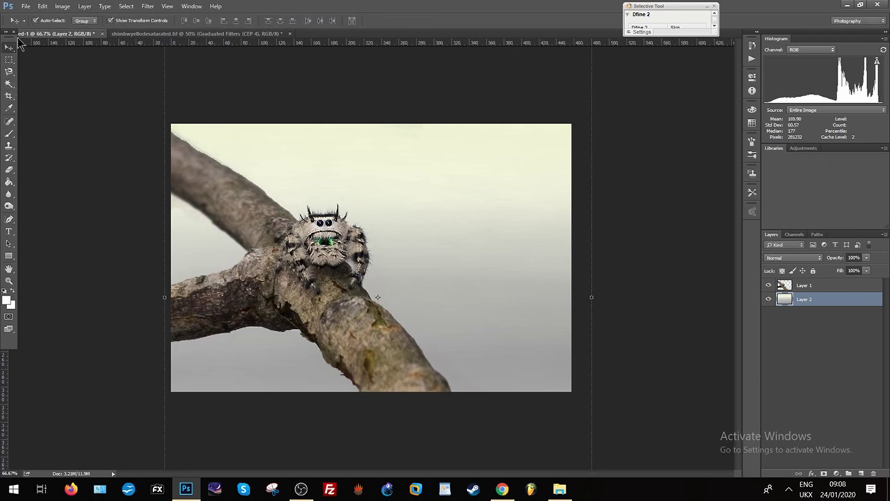
Apply a Vibrance adjustment with Saturation +100 to the yellow-to-grey gradient background
click(61, 6)
mouse_move(82, 35)
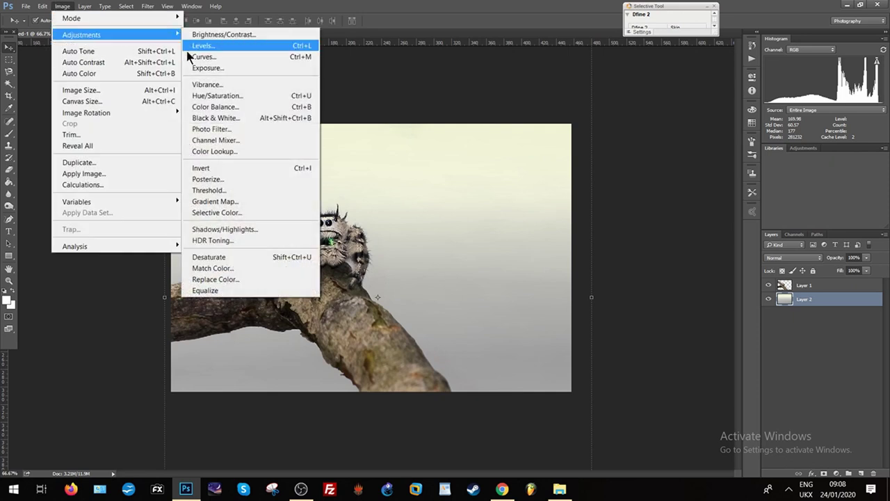
click(213, 86)
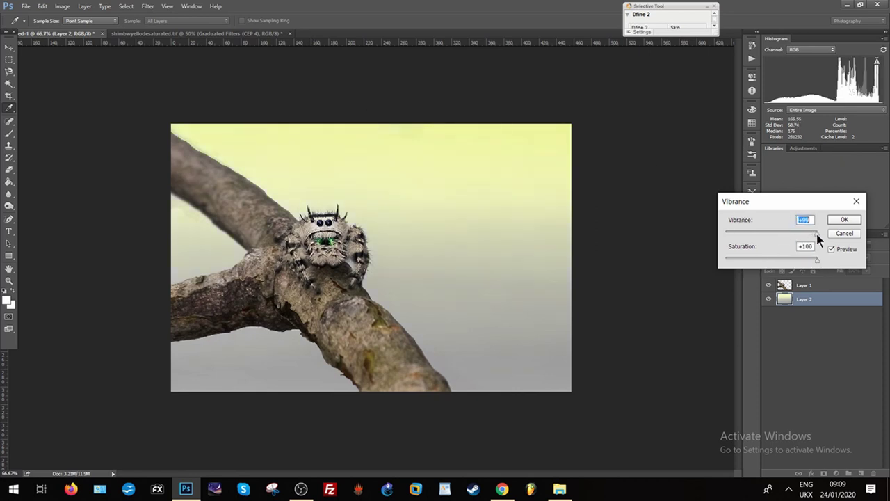
click(843, 220)
key(v)
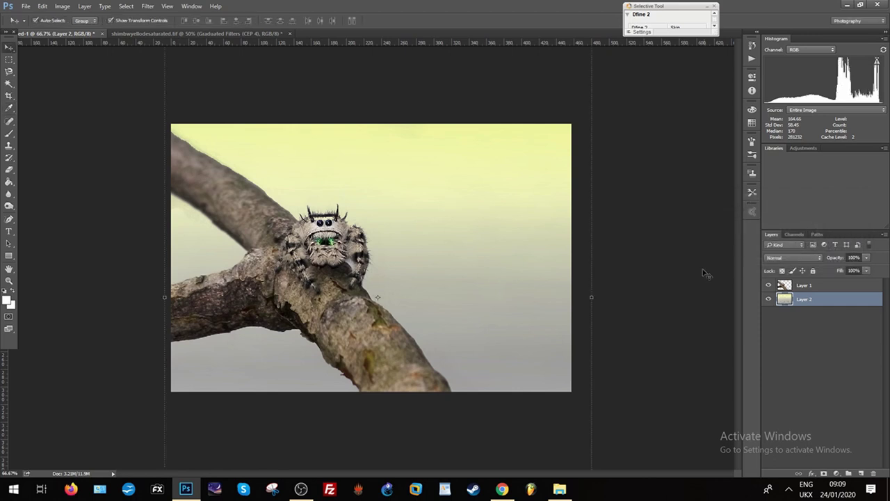